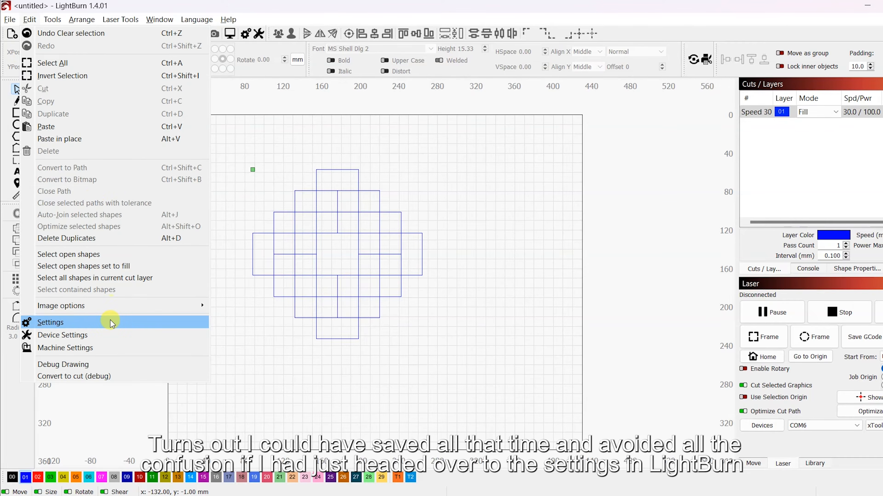
# Step: Turn on Filled Rendering in the display settings
pyautogui.click(111, 323)
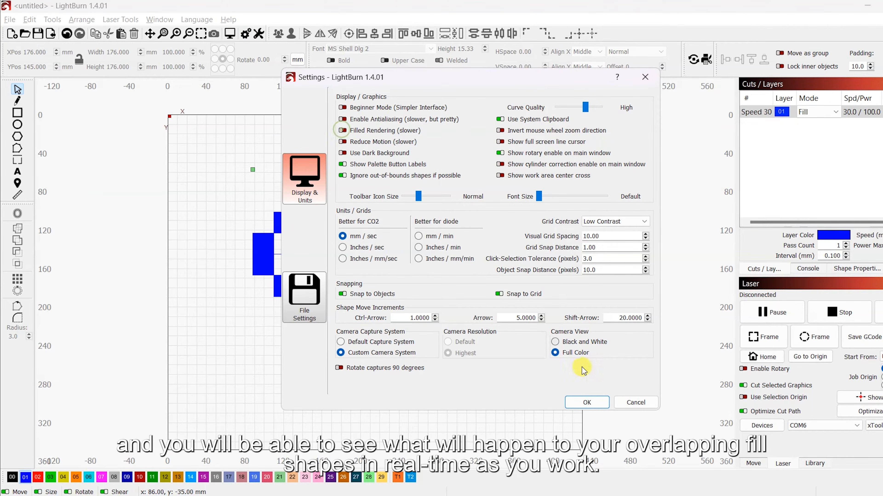
pyautogui.click(586, 402)
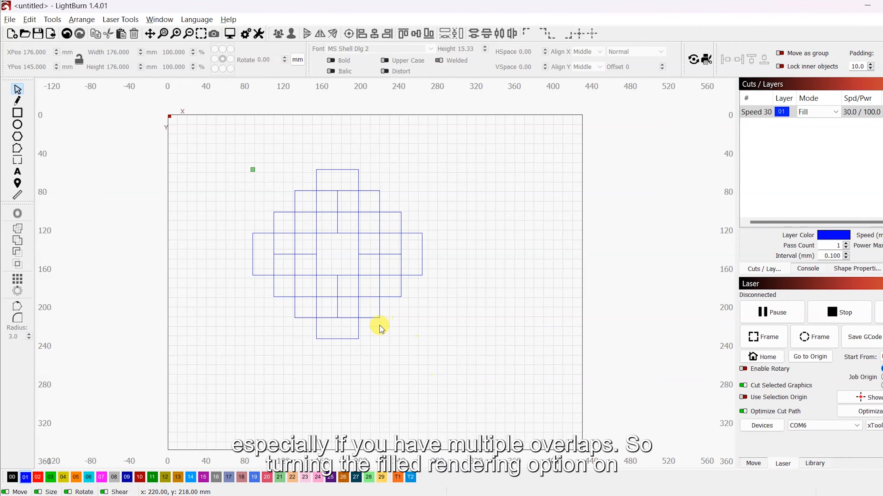
pyautogui.click(246, 34)
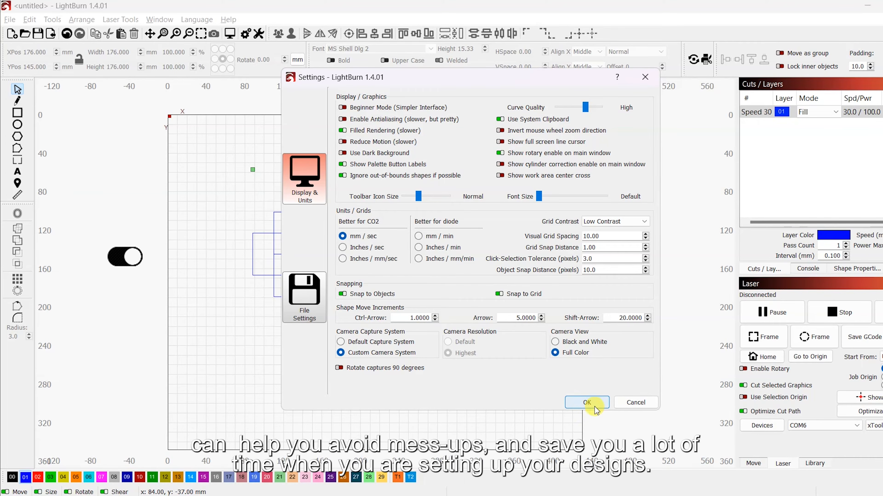
pyautogui.click(587, 402)
# Step: Zoom in to inspect the overlapping filled shapes
pyautogui.scroll(1, 414, 267)
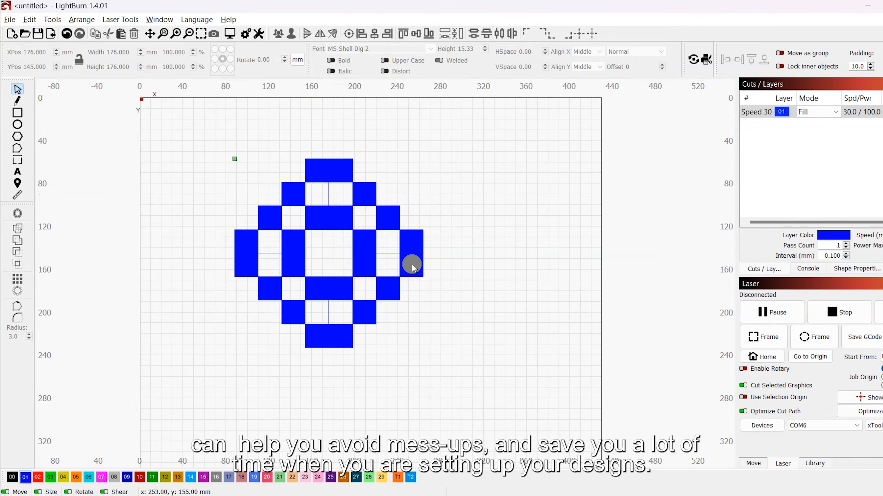
pyautogui.scroll(1, 413, 268)
pyautogui.click(404, 252)
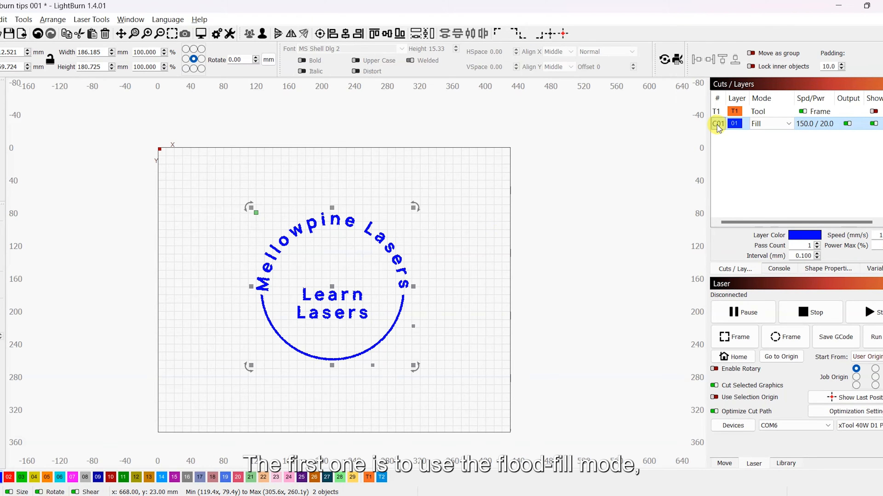
# Step: Open the layer's cut settings and inspect the Flood Fill option on the Advanced tab
pyautogui.doubleClick(722, 124)
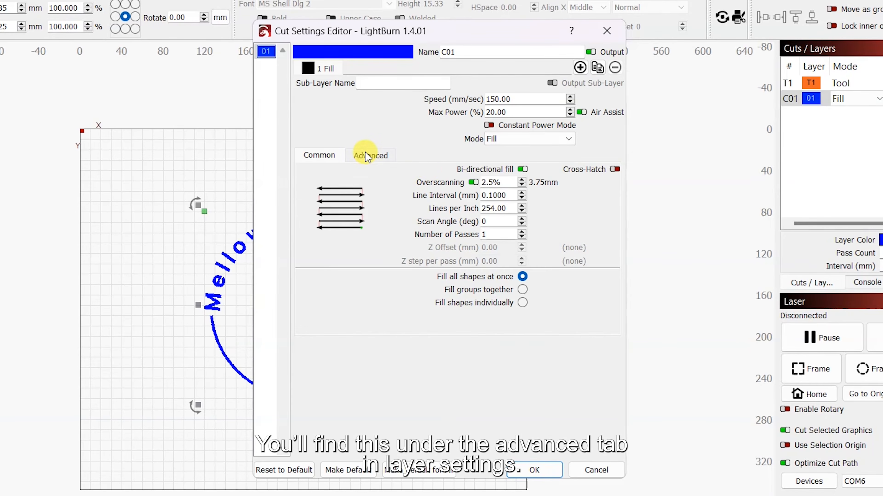
pyautogui.click(385, 167)
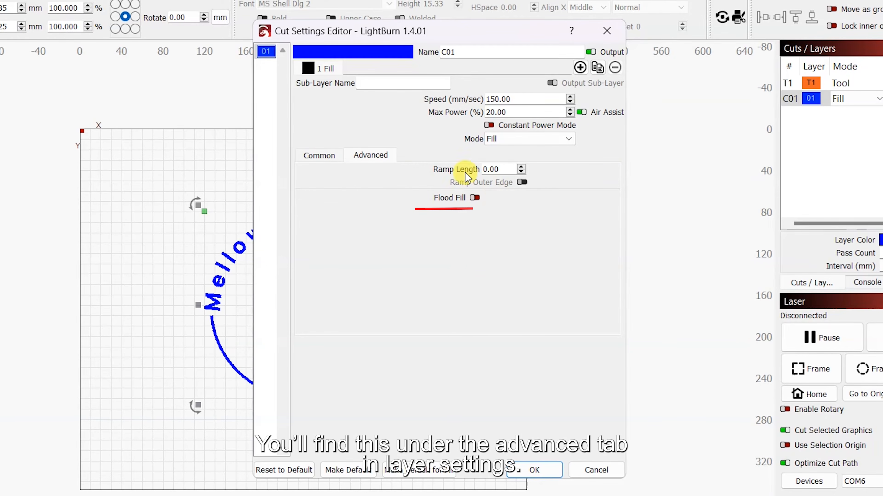
pyautogui.moveTo(382, 34); pyautogui.dragTo(610, 43)
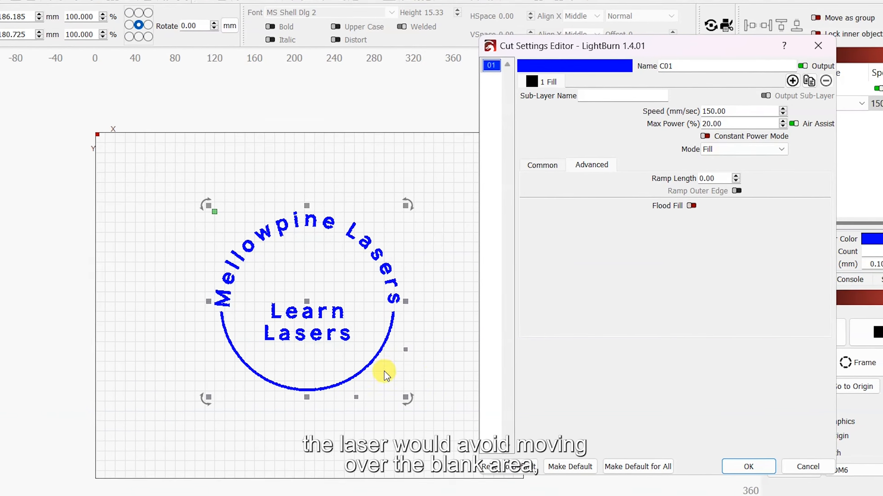
pyautogui.click(748, 467)
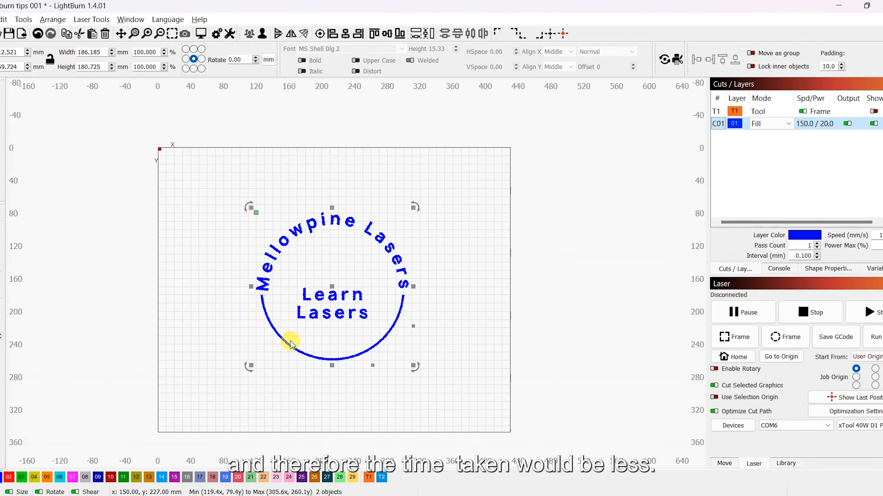
# Step: Preview the job and scrub the simulation to the end
pyautogui.hotkey('alt', 'p')
pyautogui.moveTo(863, 439)
pyautogui.mouseDown()
pyautogui.moveTo(5, 438)
pyautogui.moveTo(306, 395)
pyautogui.moveTo(692, 383)
pyautogui.moveTo(866, 390)
pyautogui.mouseUp()
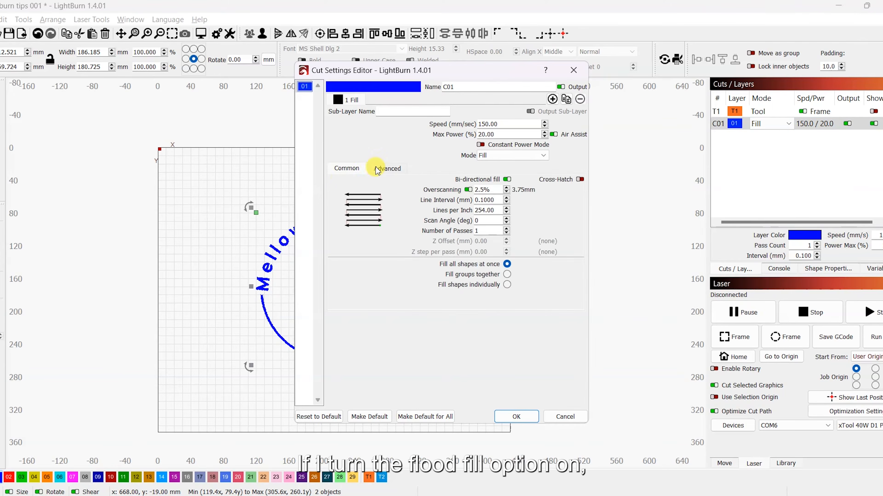
# Step: Enable Flood Fill in the layer's advanced cut settings and preview the job again
pyautogui.click(387, 168)
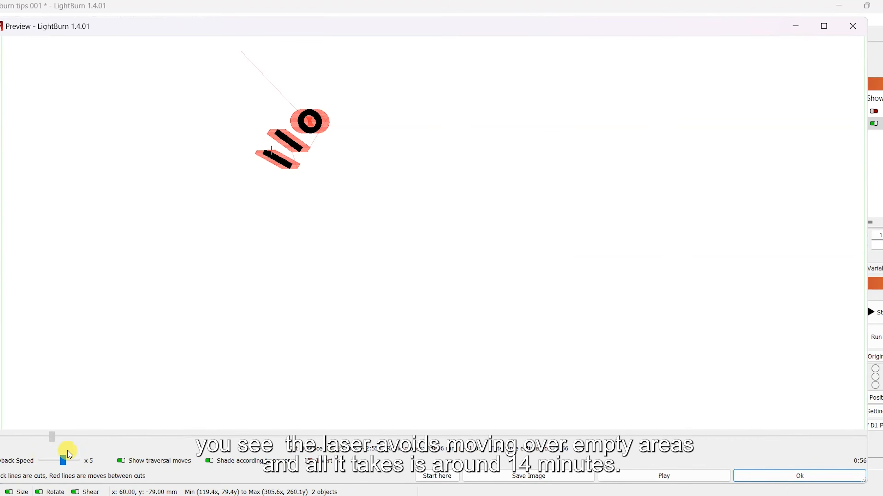
pyautogui.moveTo(65, 450)
pyautogui.mouseDown()
pyautogui.moveTo(656, 404)
pyautogui.moveTo(870, 414)
pyautogui.mouseUp()
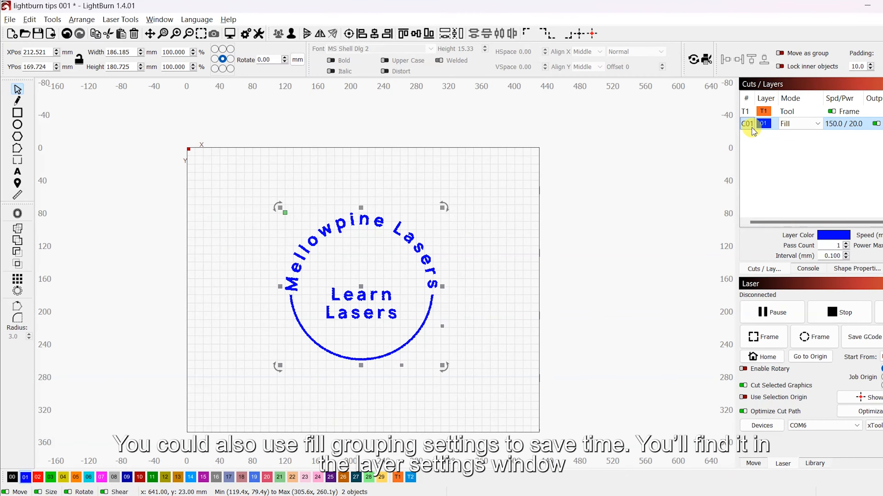
# Step: Set the layer's fill option to Fill groups together
pyautogui.doubleClick(751, 128)
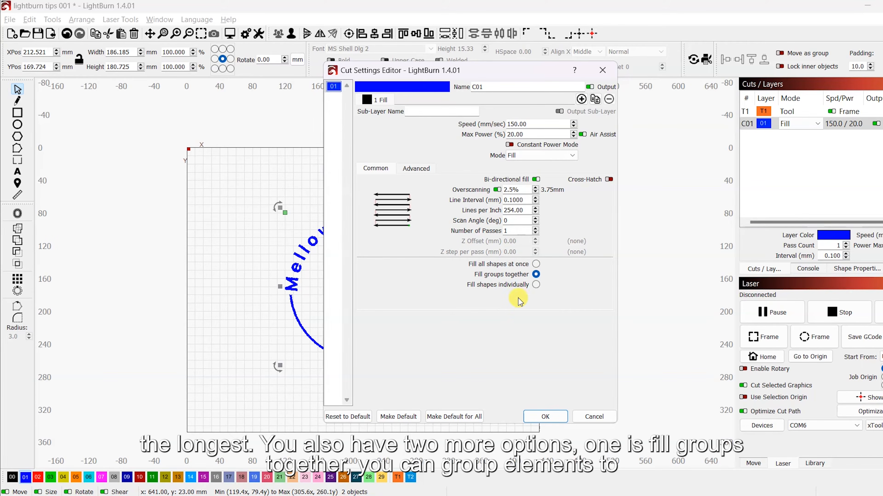
pyautogui.click(545, 416)
# Step: Preview the job with grouped fills
pyautogui.click(230, 34)
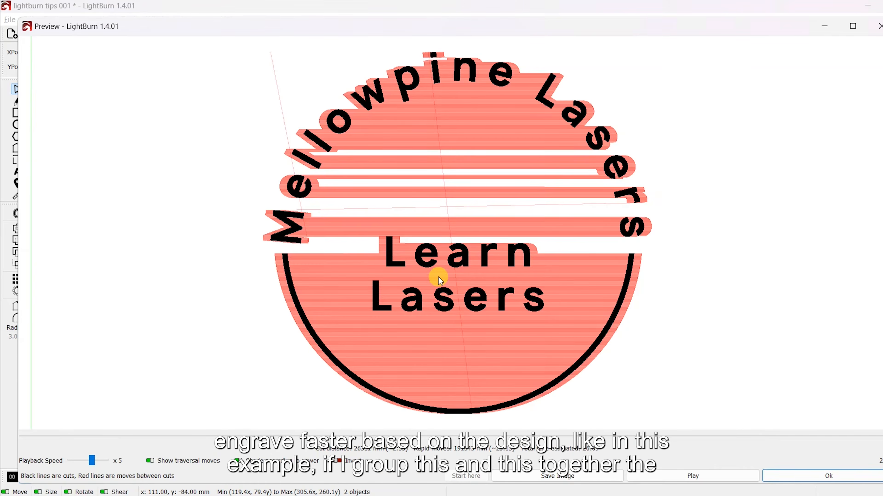
pyautogui.click(803, 474)
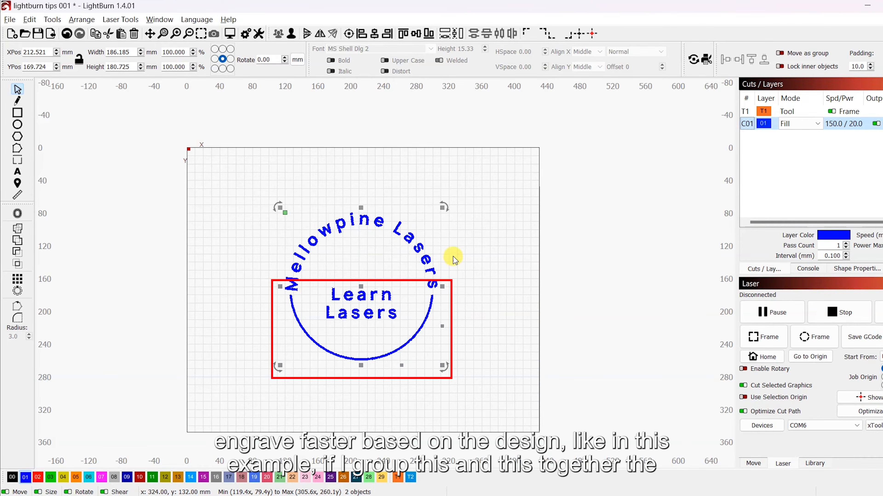
pyautogui.hotkey('alt', 'p')
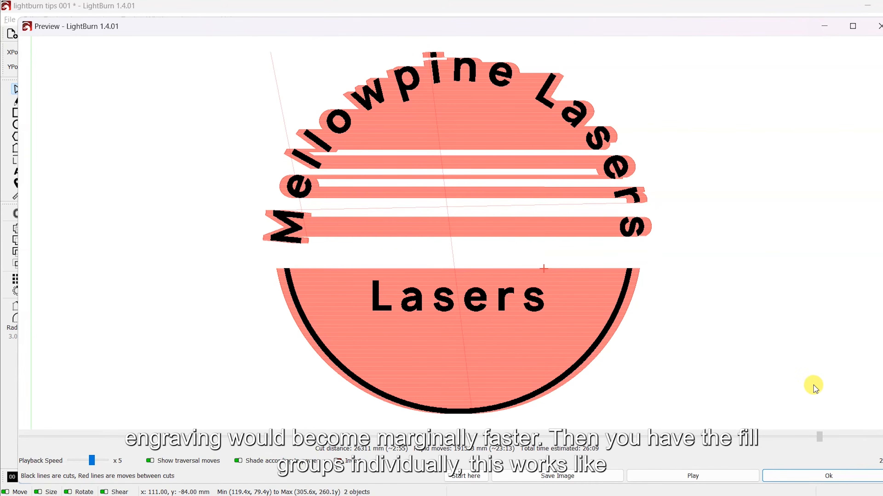
pyautogui.click(845, 475)
# Step: Switch the layer to fill shapes individually and preview the result
pyautogui.doubleClick(747, 124)
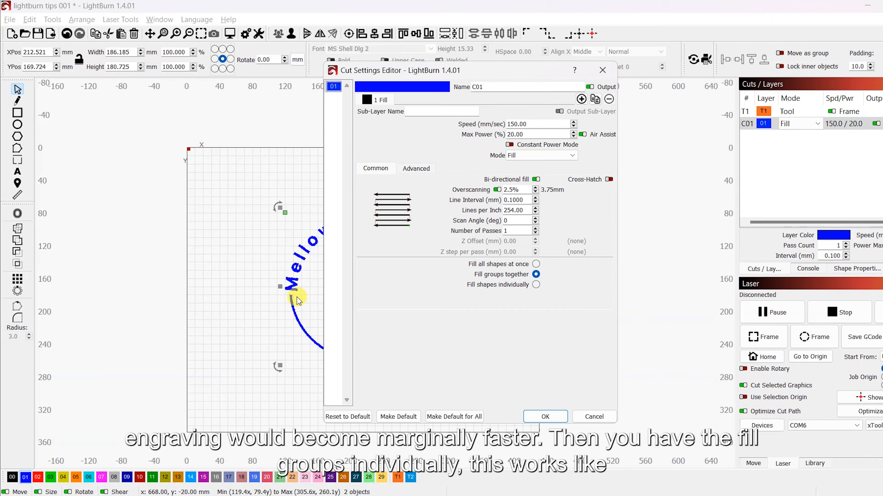
pyautogui.click(545, 416)
pyautogui.hotkey('alt', 'p')
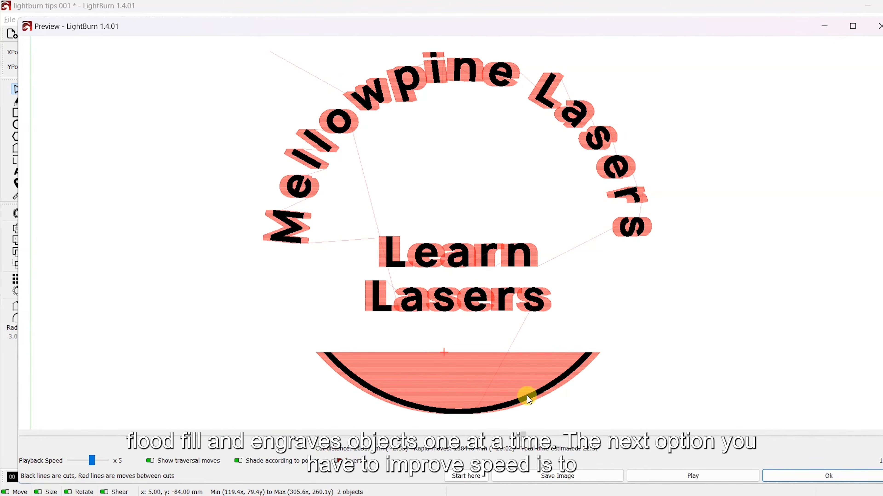
pyautogui.click(828, 476)
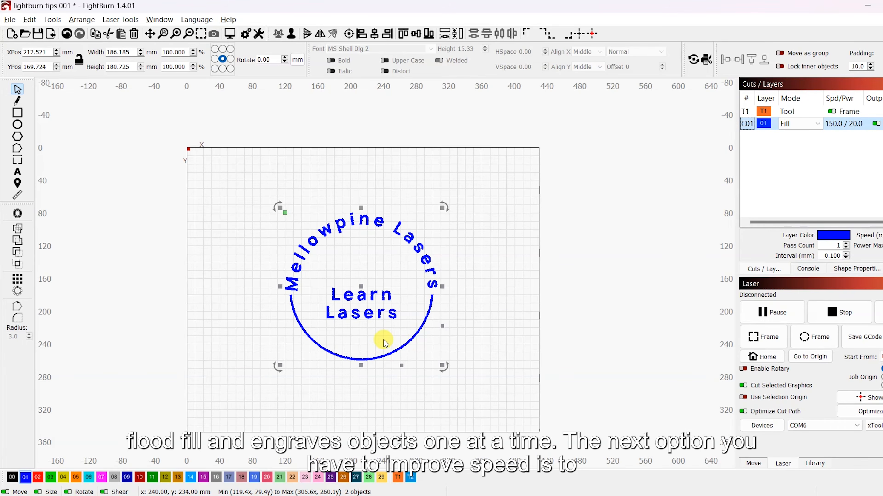
# Step: Change the layer's mode to Offset Fill
pyautogui.click(811, 131)
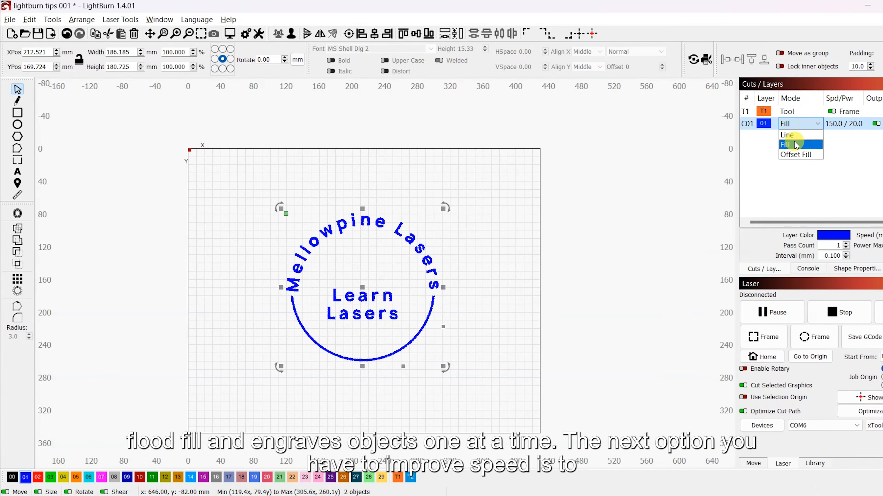
pyautogui.click(793, 155)
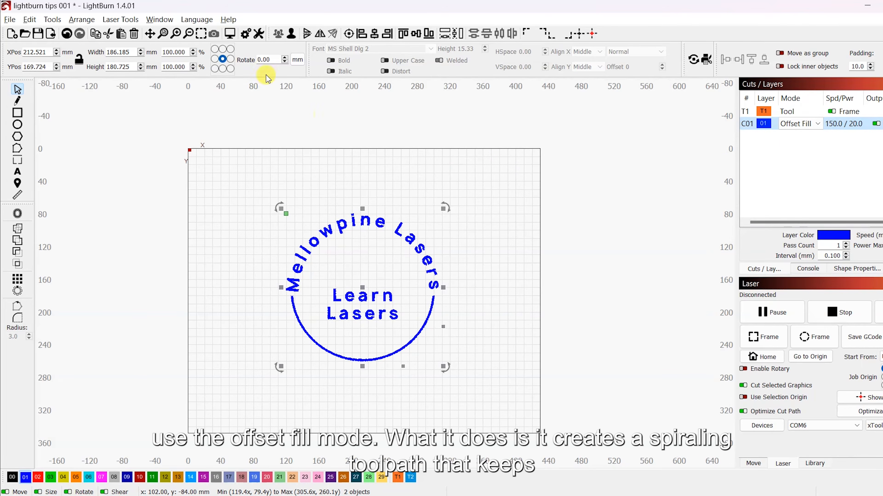
# Step: Preview and play the offset-fill job simulation
pyautogui.hotkey('alt', 'p')
pyautogui.moveTo(788, 451); pyautogui.dragTo(2, 448)
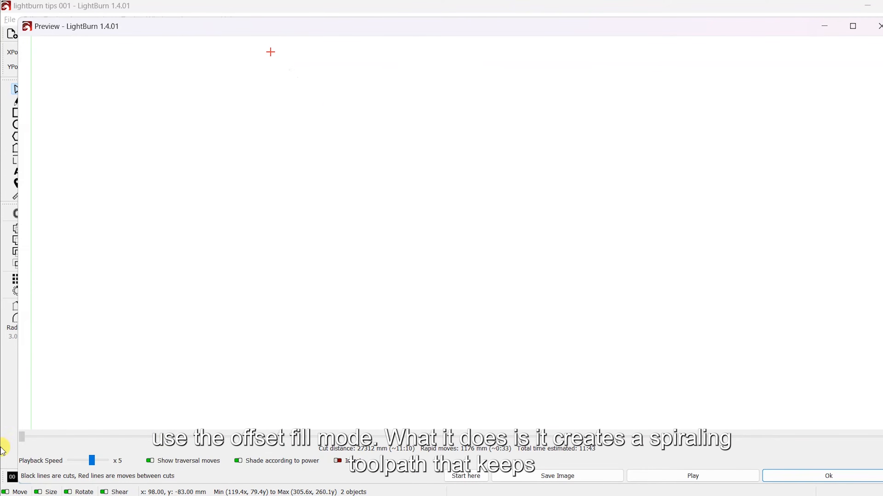
pyautogui.click(677, 476)
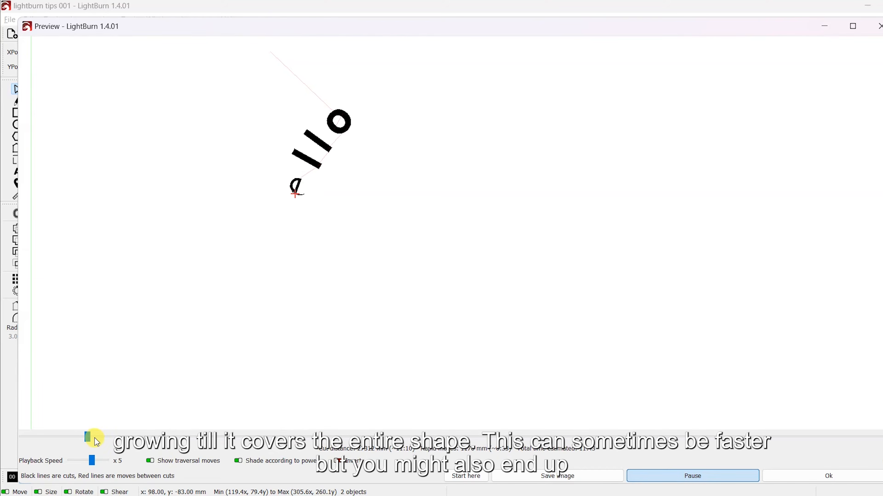
pyautogui.moveTo(99, 438)
pyautogui.mouseDown()
pyautogui.moveTo(217, 439)
pyautogui.moveTo(514, 402)
pyautogui.moveTo(764, 392)
pyautogui.moveTo(867, 409)
pyautogui.mouseUp()
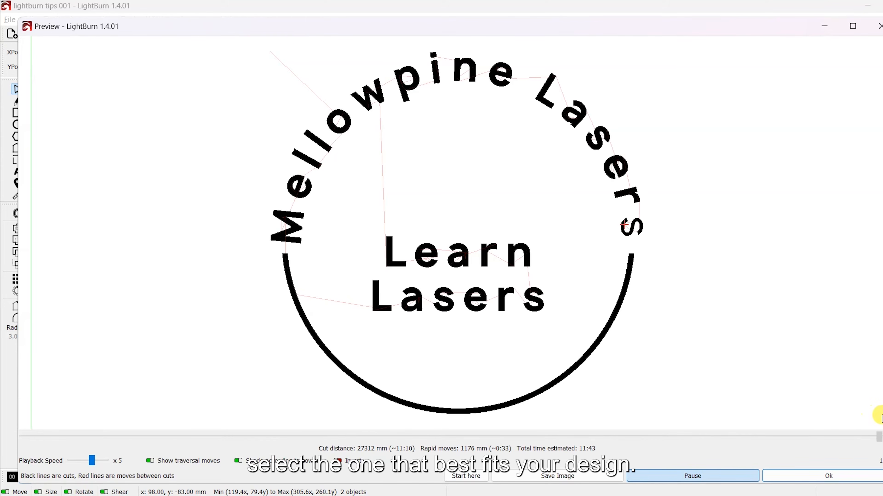
pyautogui.click(852, 475)
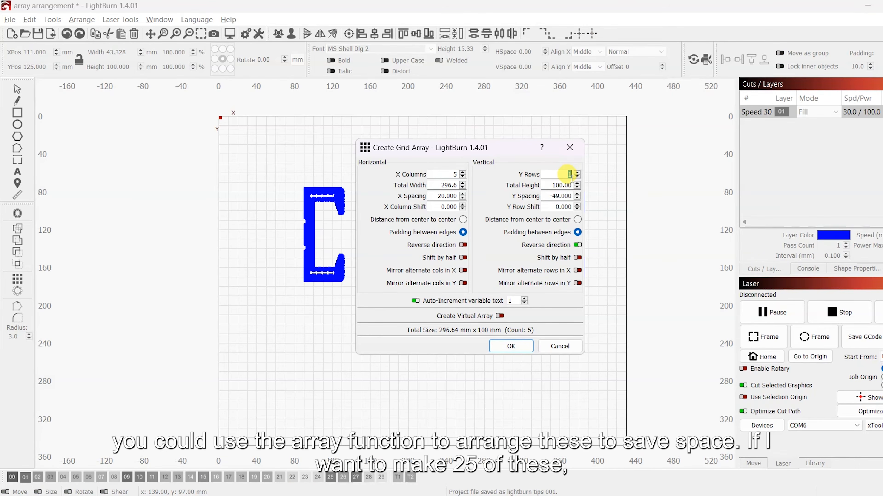
# Step: Create a 5 by 5 grid array of the part and move it off the work area
pyautogui.write('5')
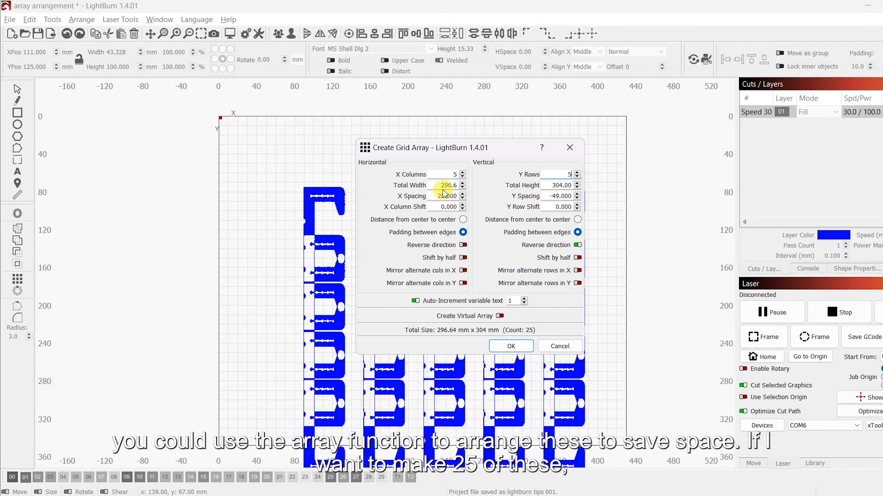
pyautogui.moveTo(322, 105); pyautogui.dragTo(529, 458)
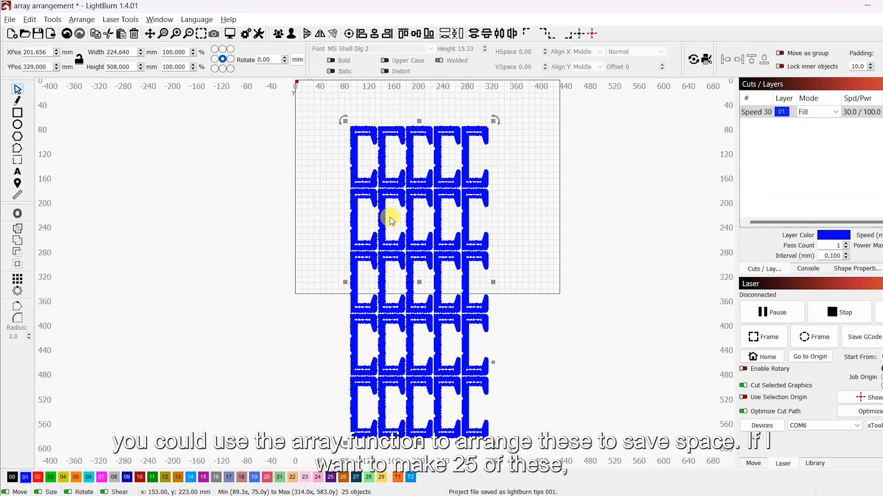
pyautogui.moveTo(412, 278); pyautogui.dragTo(400, 234)
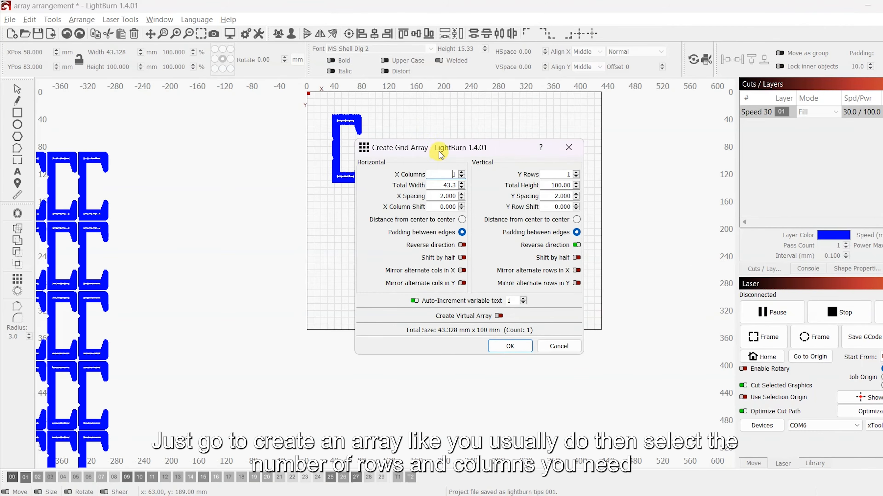
# Step: Start a new grid array of the single part with 5 columns and 5 rows
pyautogui.moveTo(628, 104); pyautogui.dragTo(629, 105)
pyautogui.doubleClick(640, 127)
pyautogui.write('5')
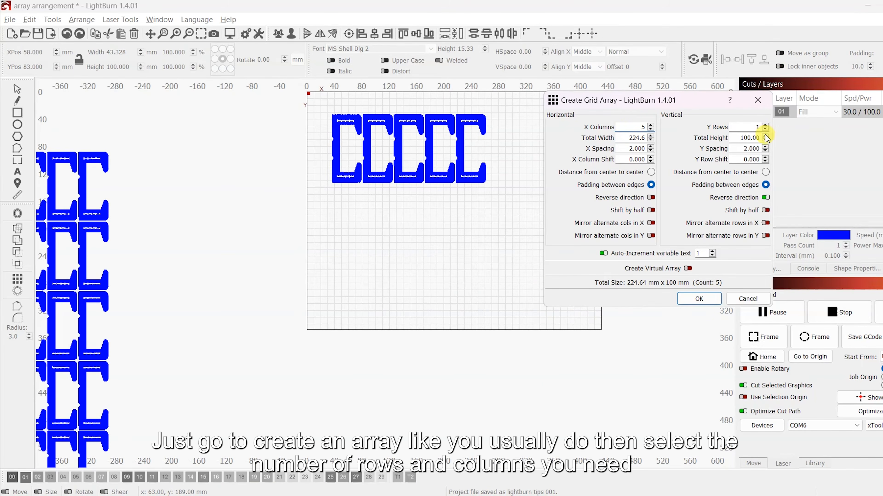
pyautogui.doubleClick(756, 127)
pyautogui.write('5')
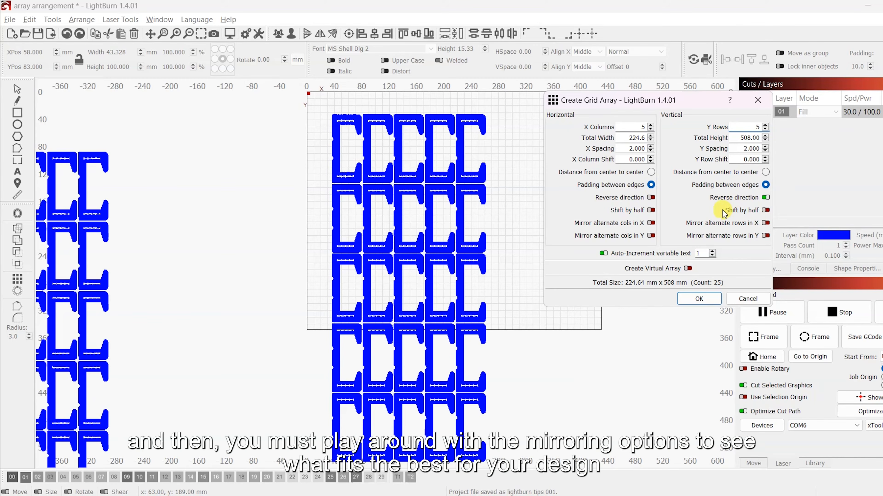
# Step: Turn on mirroring of alternate rows in X and adjust the Y spacing and Y row shift so rows interlock
pyautogui.click(766, 223)
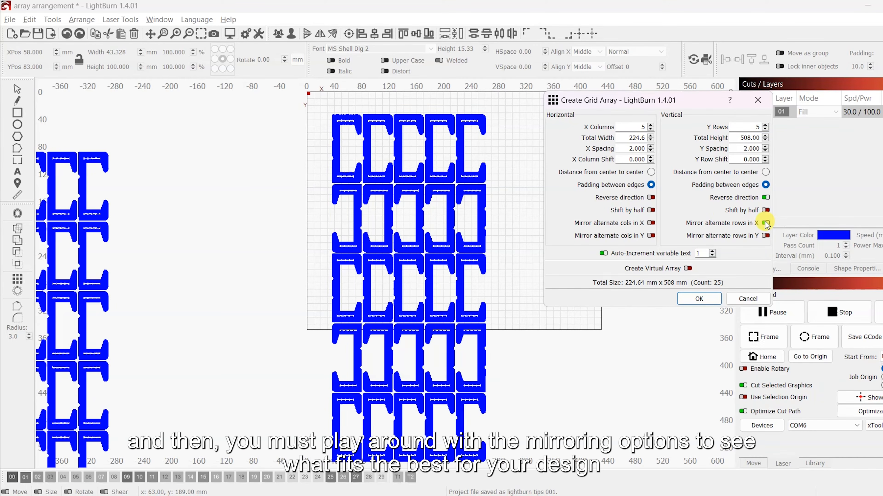
pyautogui.scroll(-20, 755, 149)
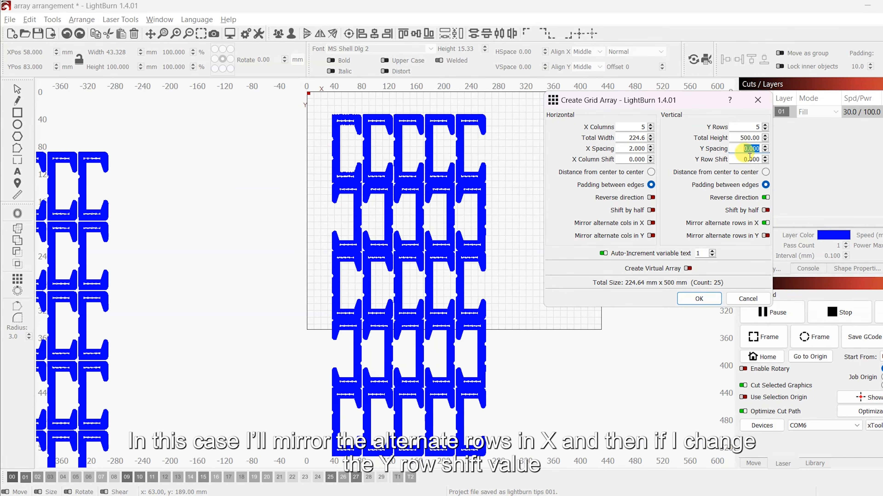
pyautogui.scroll(-20, 755, 149)
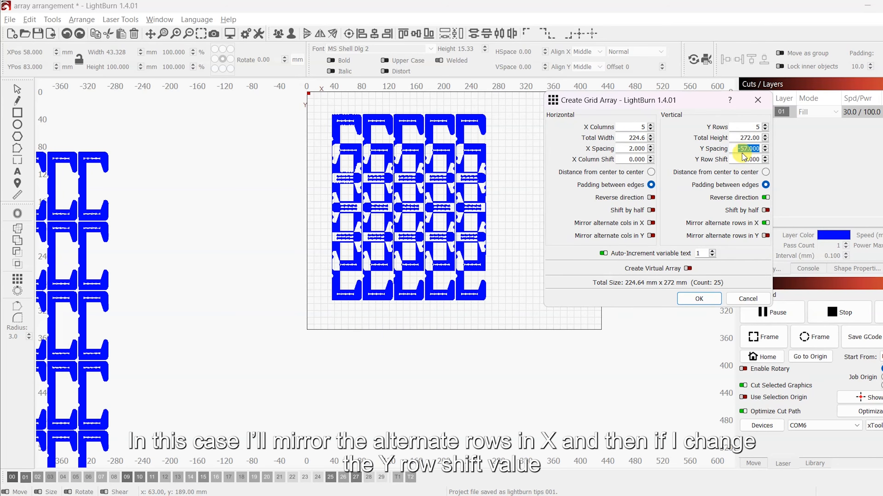
pyautogui.scroll(5, 335, 142)
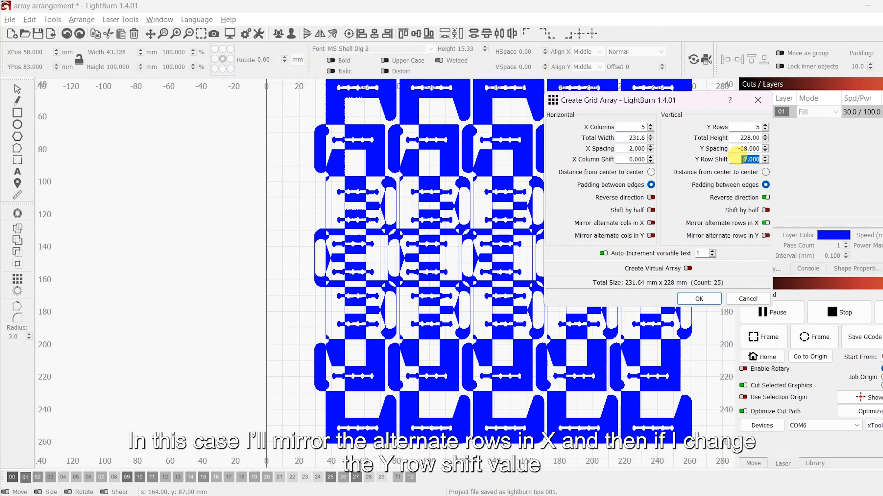
pyautogui.scroll(2, 738, 160)
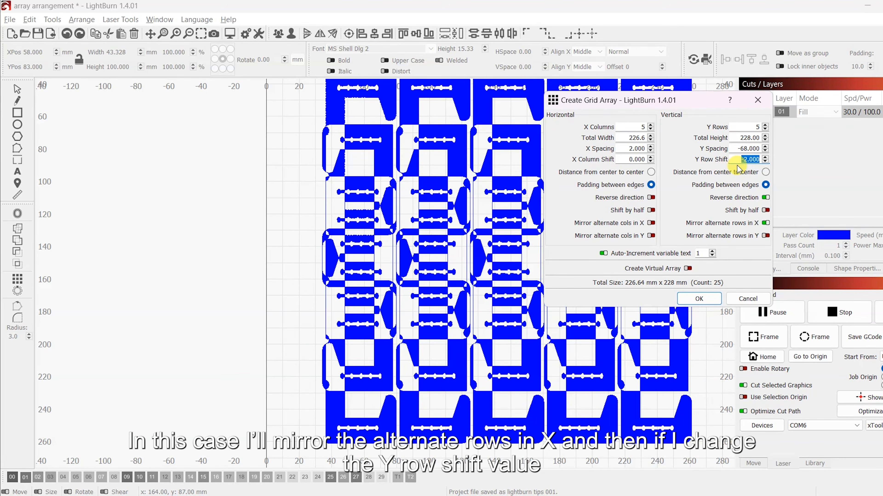
pyautogui.scroll(4, 744, 160)
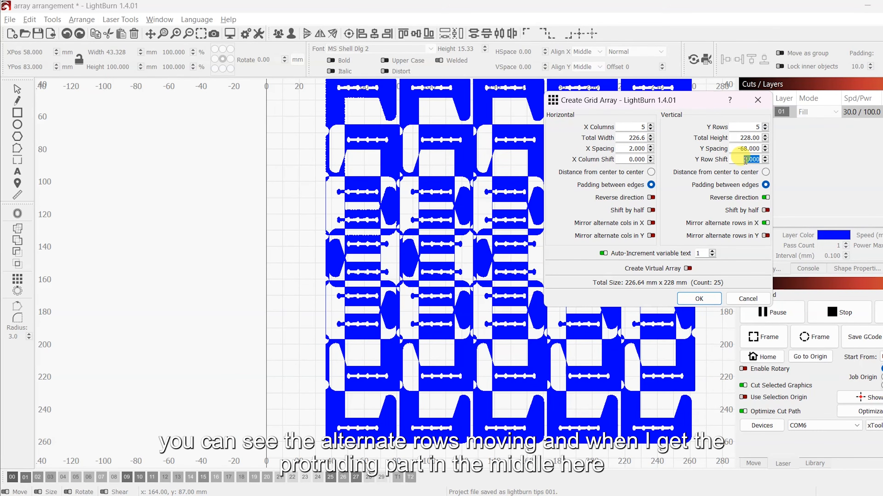
pyautogui.scroll(10, 745, 160)
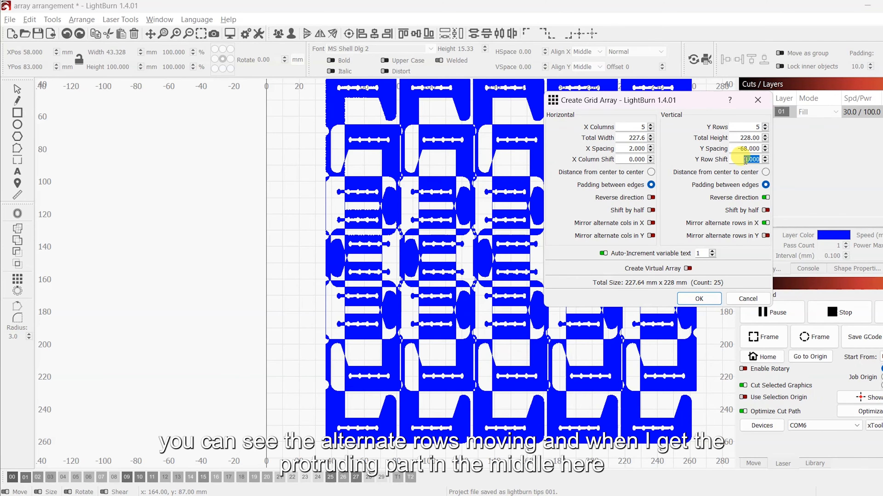
pyautogui.scroll(1, 743, 160)
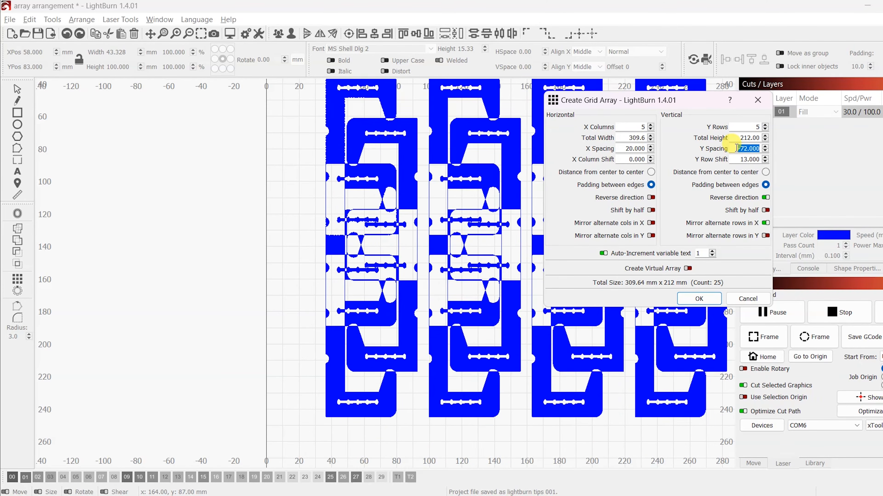
# Step: Set the Y spacing to -49, Y row shift to 13 and X spacing to 15, then create the nested array
pyautogui.scroll(3, 734, 147)
pyautogui.scroll(12, 734, 148)
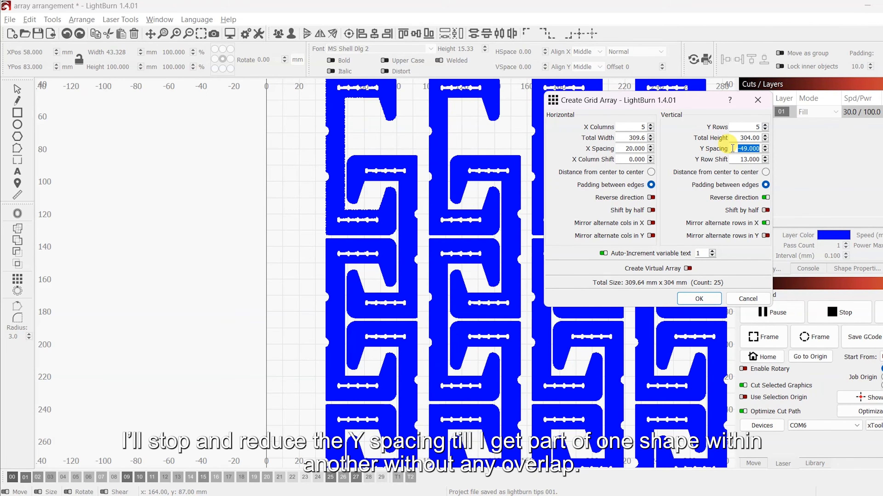
pyautogui.scroll(-1, 427, 245)
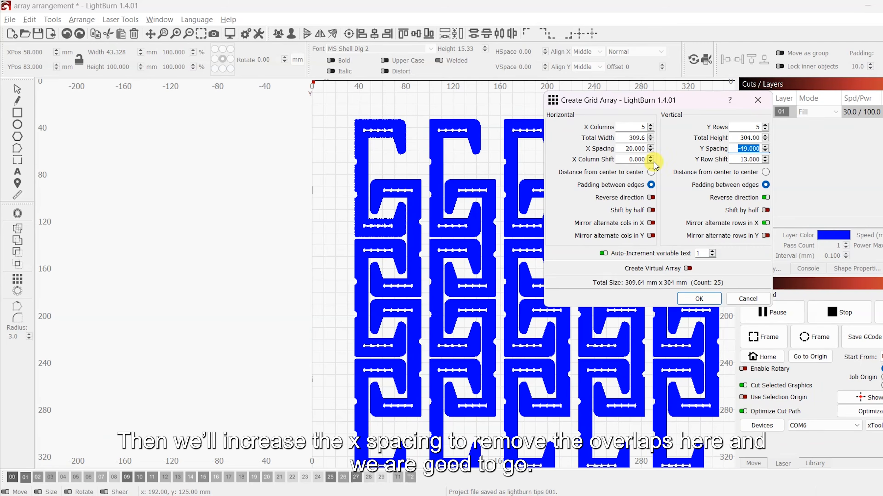
pyautogui.scroll(-4, 632, 149)
pyautogui.scroll(-2, 628, 150)
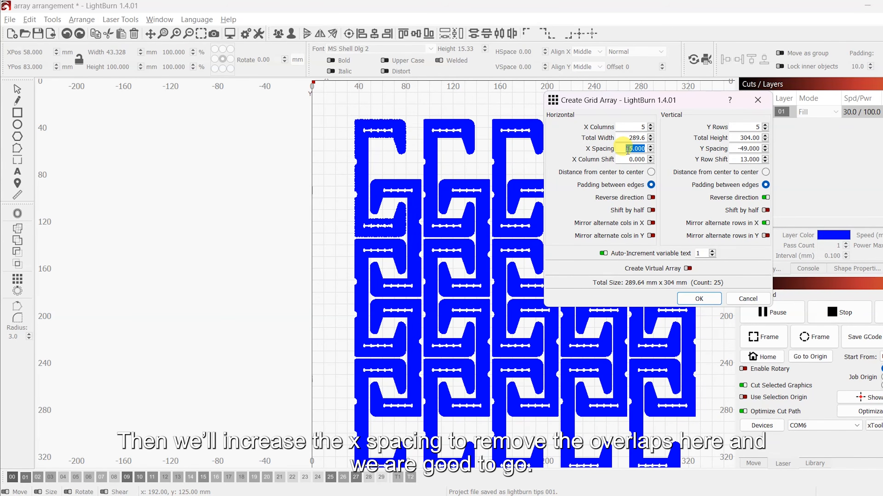
pyautogui.press('Return')
pyautogui.scroll(-2, 383, 195)
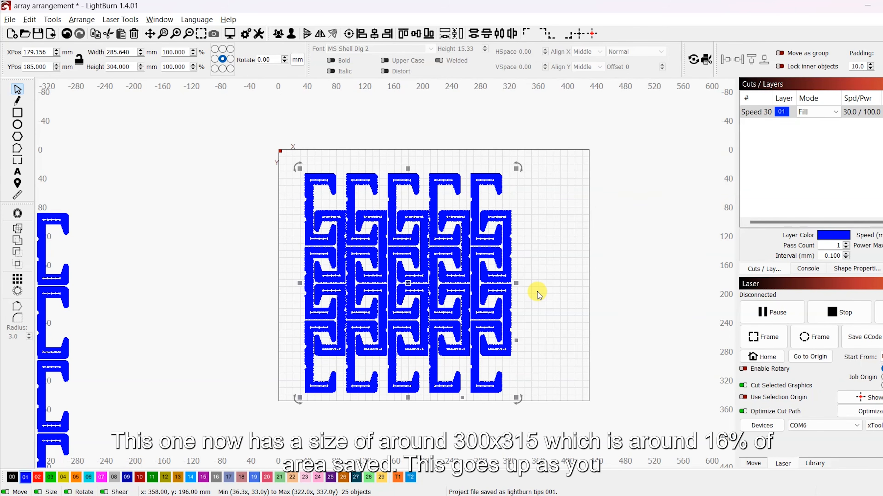
pyautogui.click(529, 295)
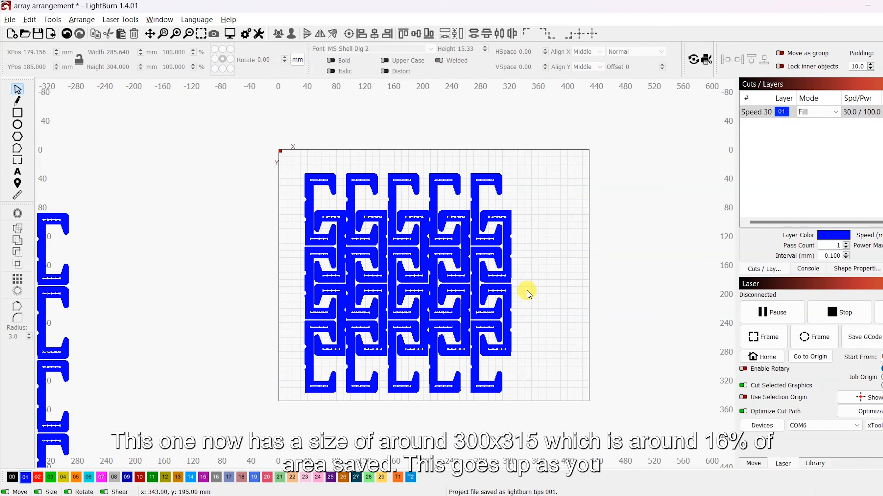